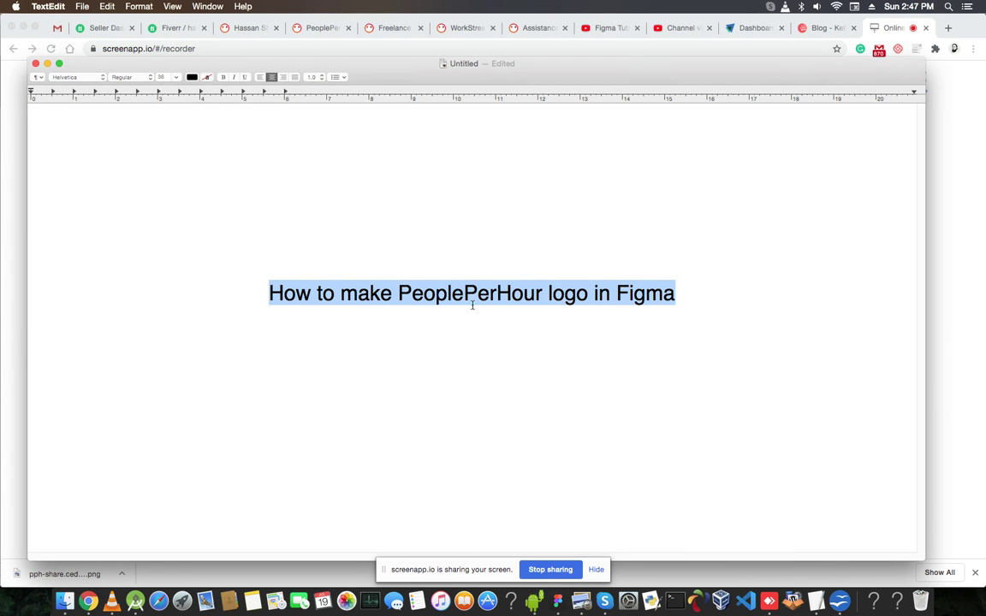
Switch from TextEdit to the Figma Practice file with the empty pph logo frame
click(557, 602)
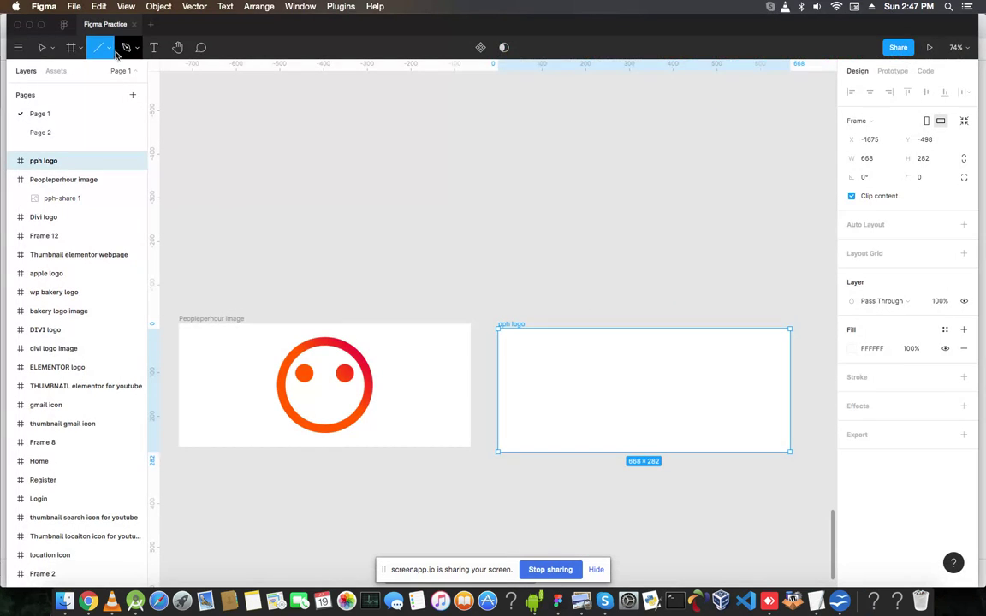
Draw a 225×225 circle and position it at X 222, Y 29 in the pph logo frame
key(o)
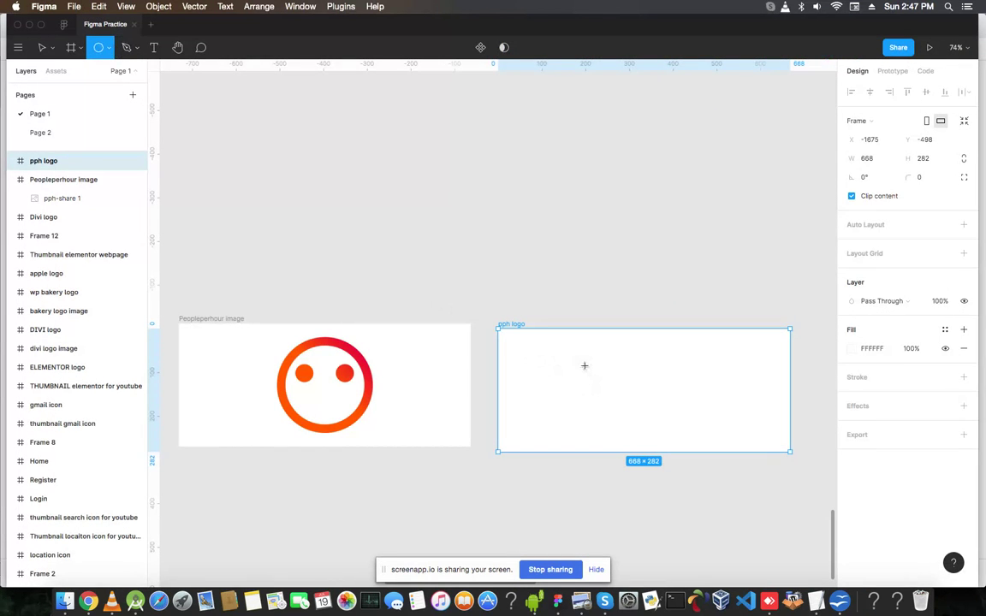
mouse_move(582, 365)
mouse_down()
mouse_move(698, 399)
mouse_move(682, 385)
mouse_up()
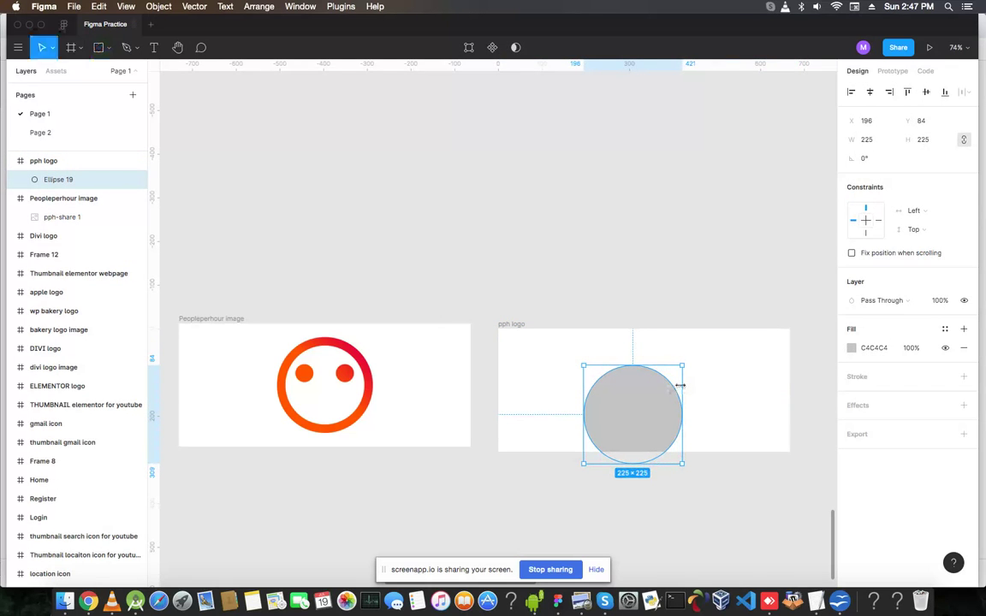
drag(636, 401, 644, 390)
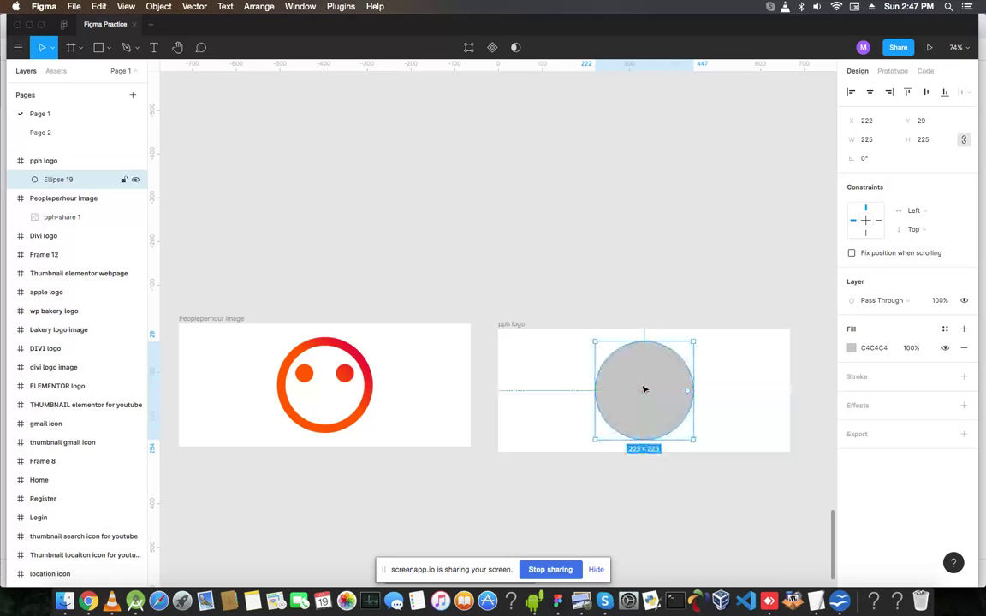
Remove the circle's grey fill and give it an 18 px black stroke
click(963, 349)
click(856, 358)
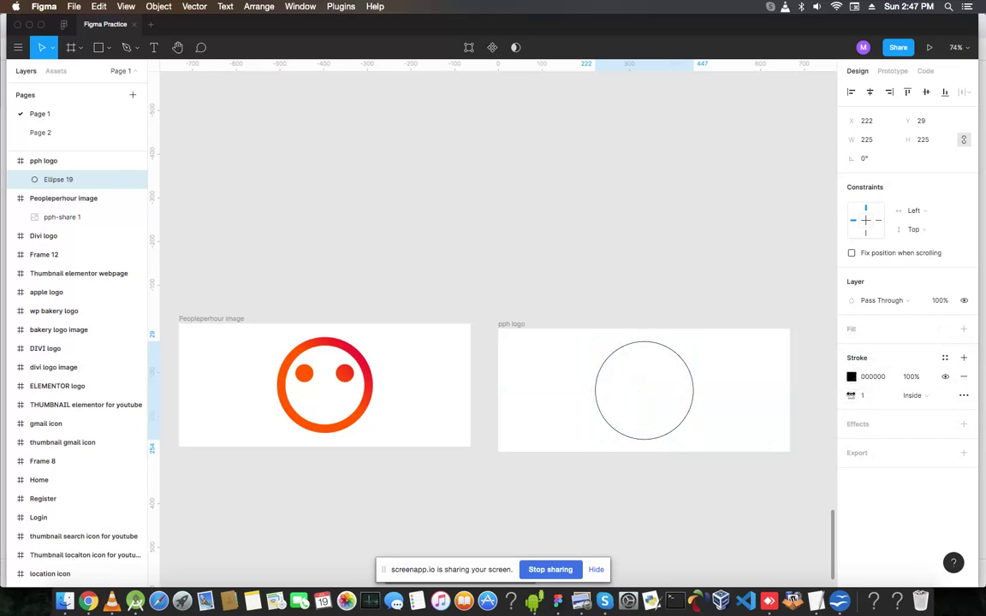
drag(851, 394, 864, 399)
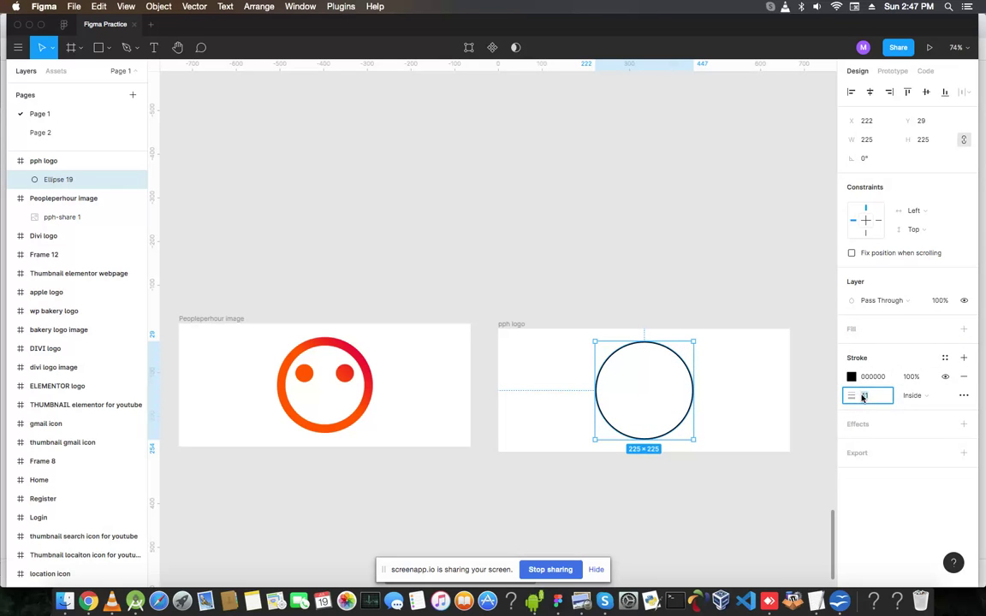
click(751, 411)
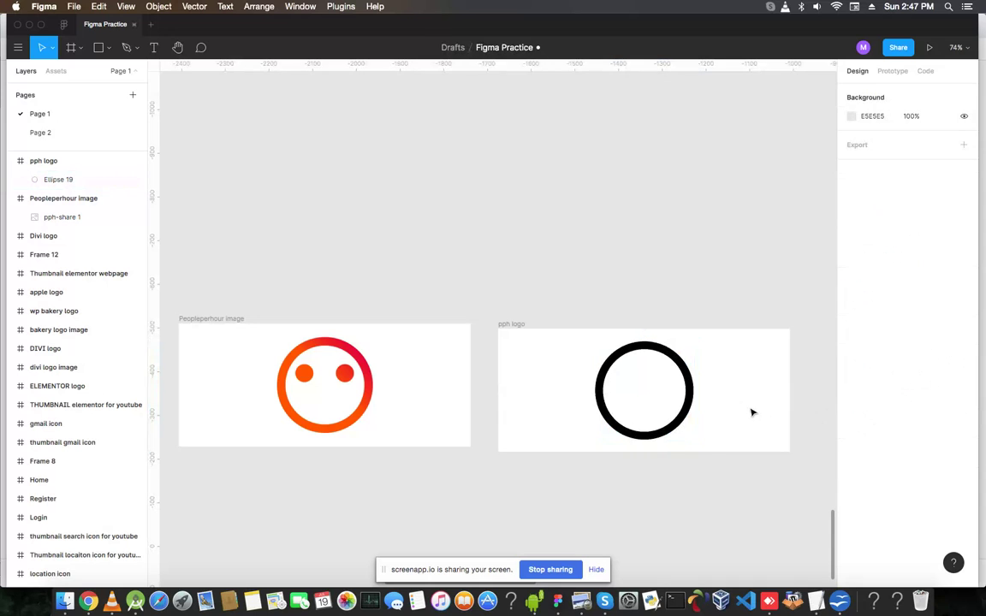
click(58, 179)
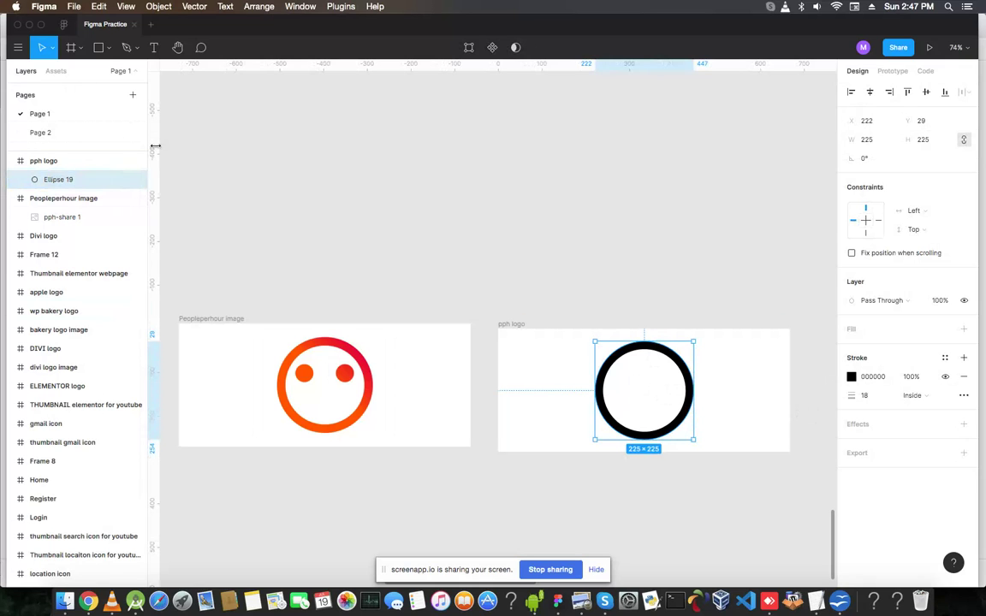
key(o)
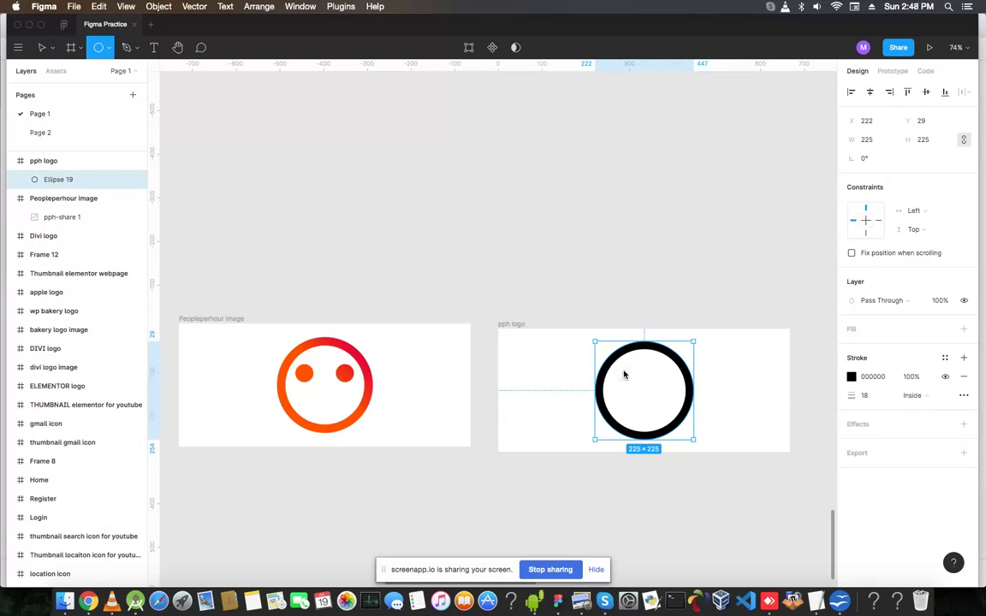
Add two 44×44 eye dots side by side at Y 97, 41 px apart inside the ring
drag(616, 367, 630, 380)
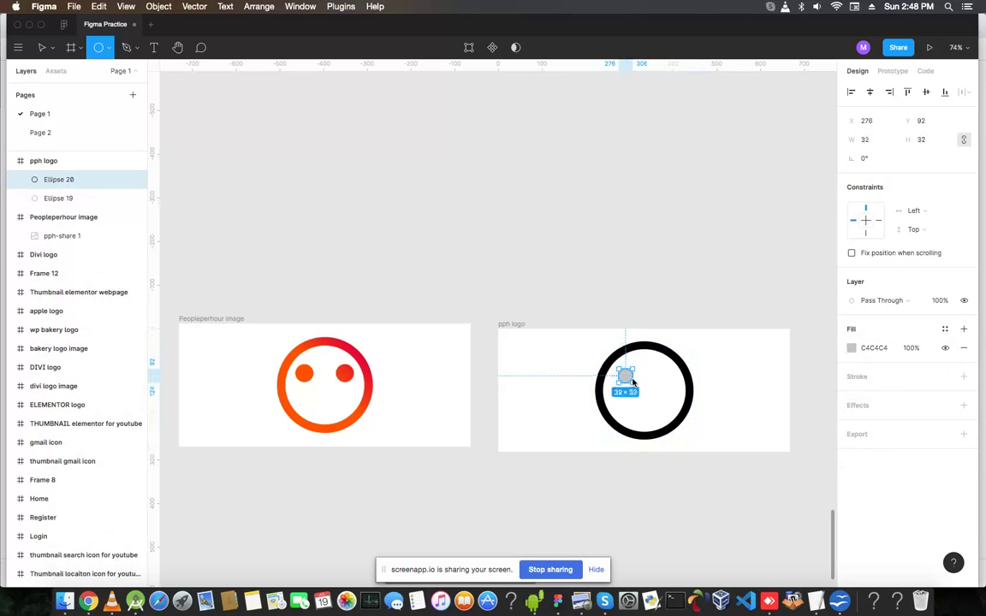
drag(630, 380, 638, 387)
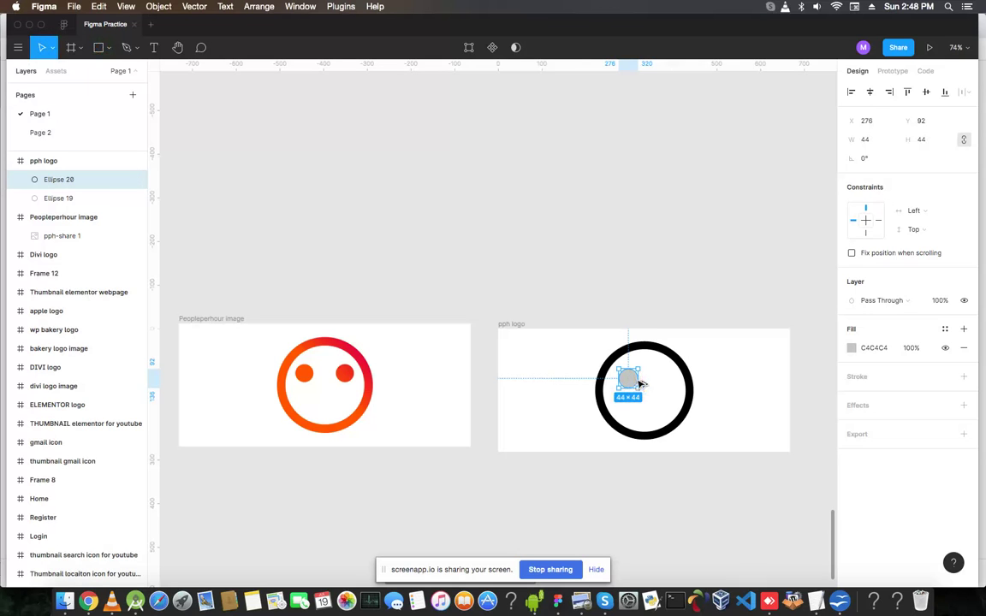
drag(639, 382, 674, 385)
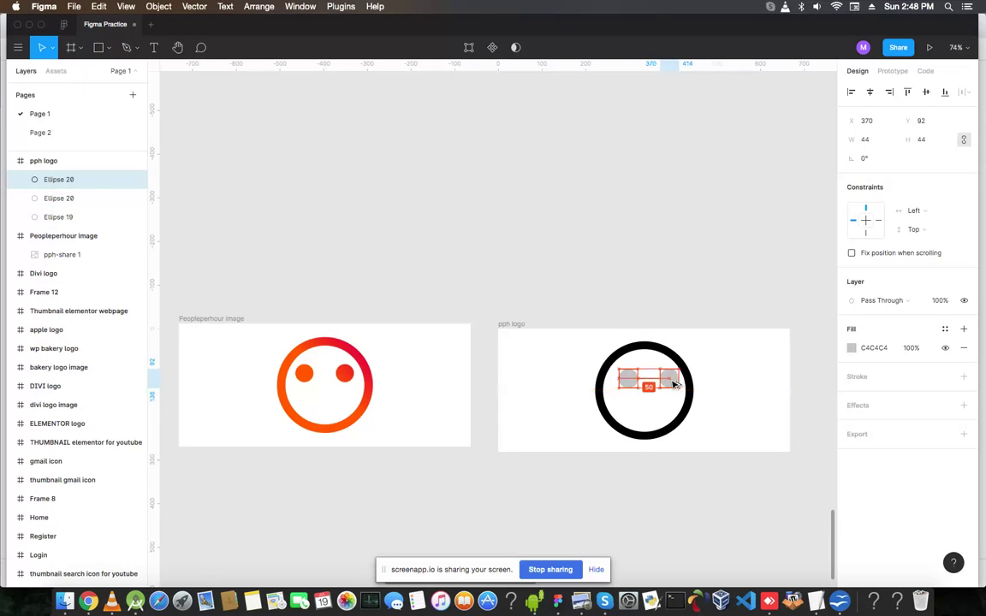
drag(674, 384, 669, 385)
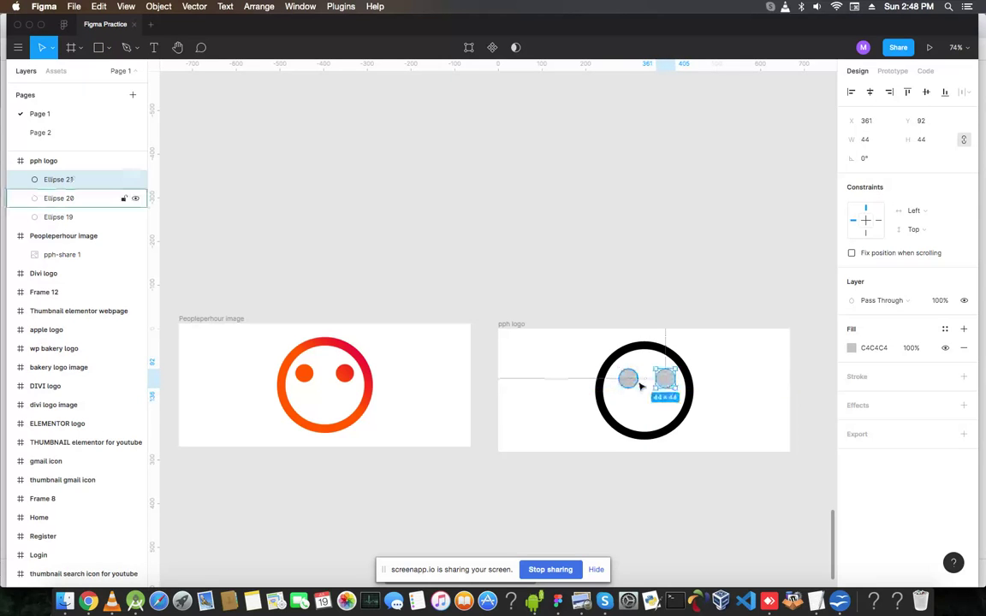
shift+click(630, 385)
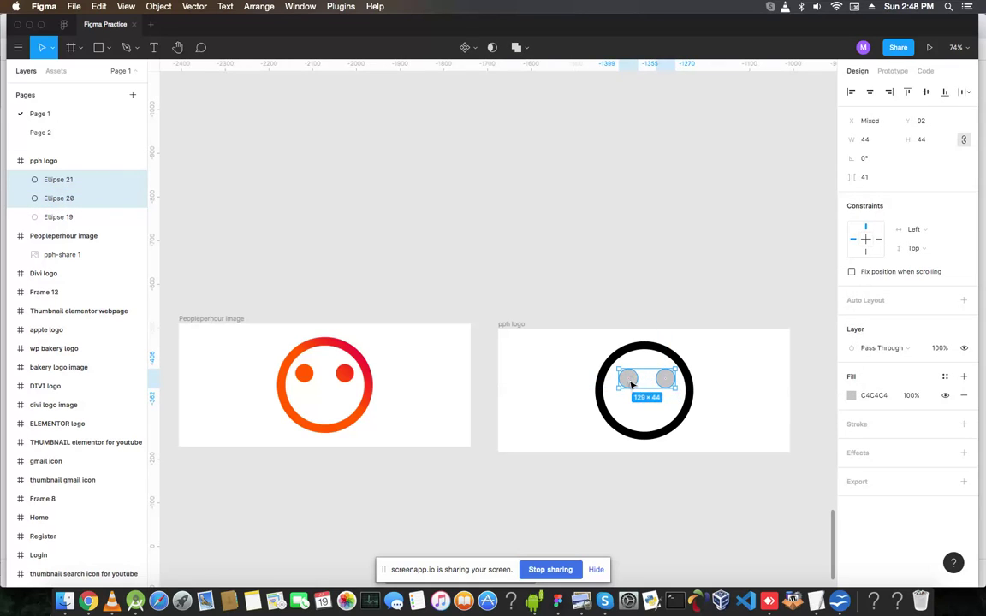
drag(646, 383, 645, 386)
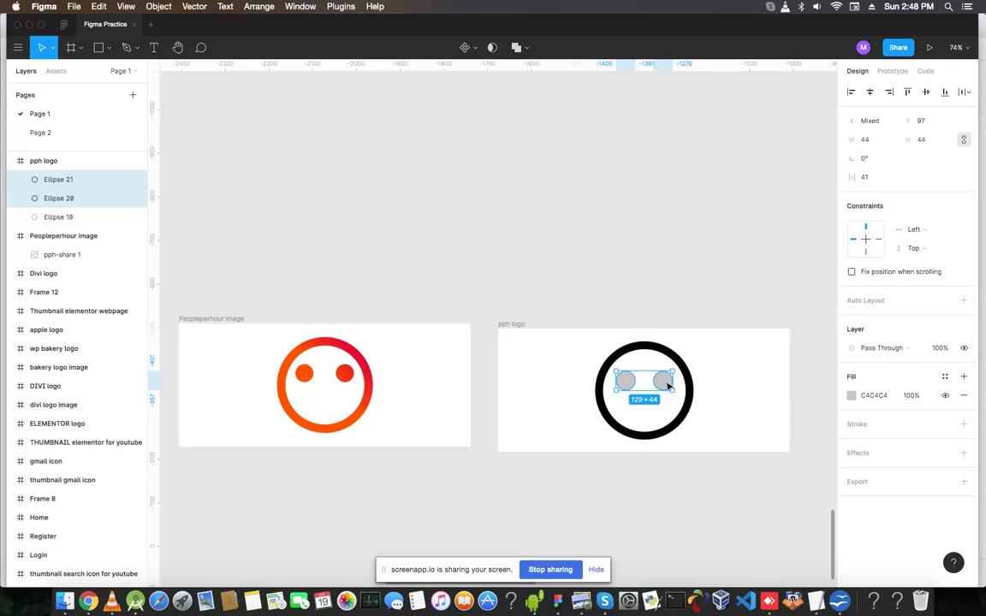
Select the right eye dot, Ellipse 21, and open its C4C4C4 fill colour settings
click(668, 387)
double_click(668, 388)
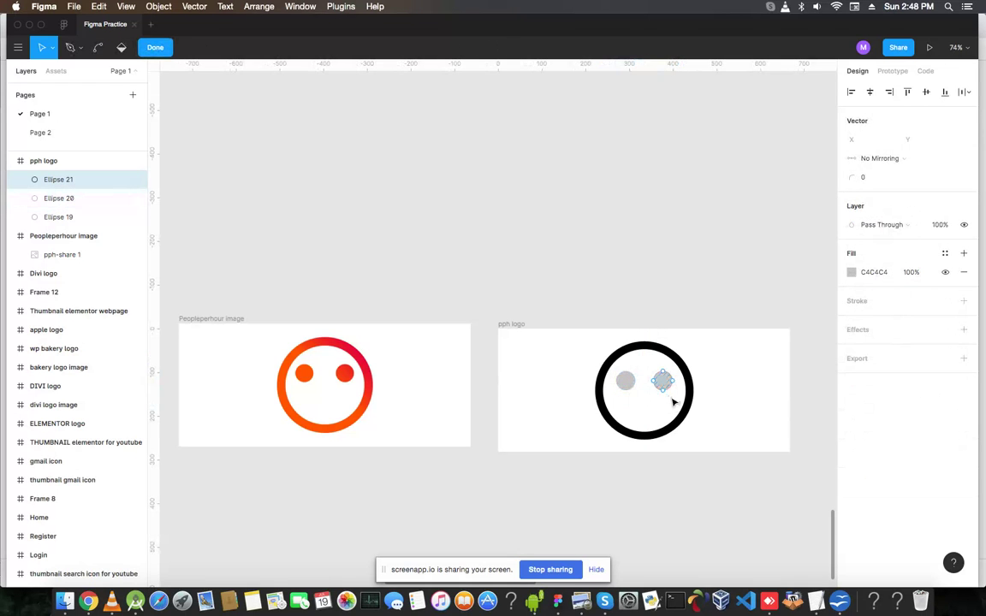
key(Escape)
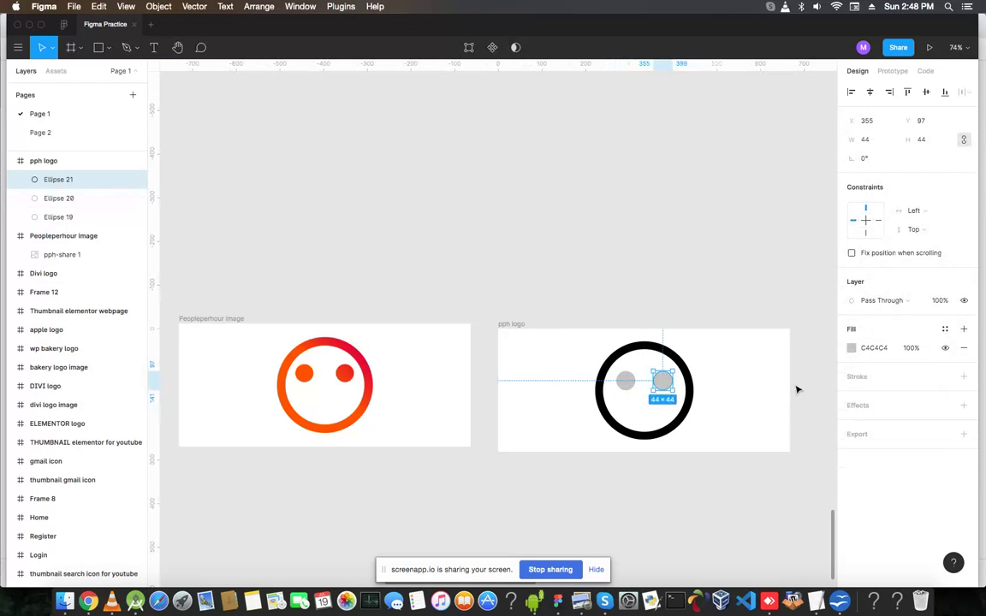
click(851, 348)
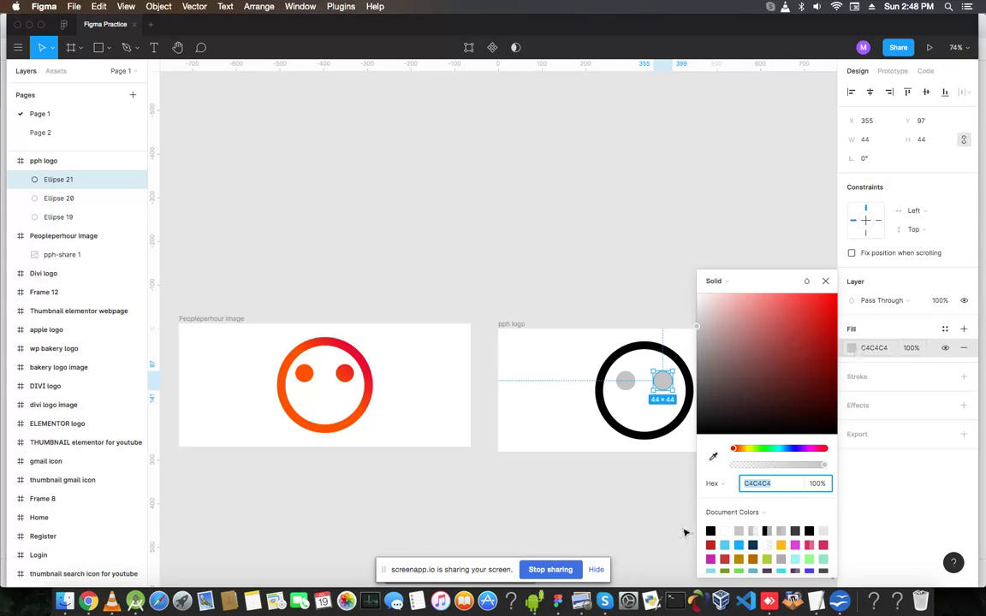
Colour the right eye dot F33115, sampled from the reference logo's red
click(713, 455)
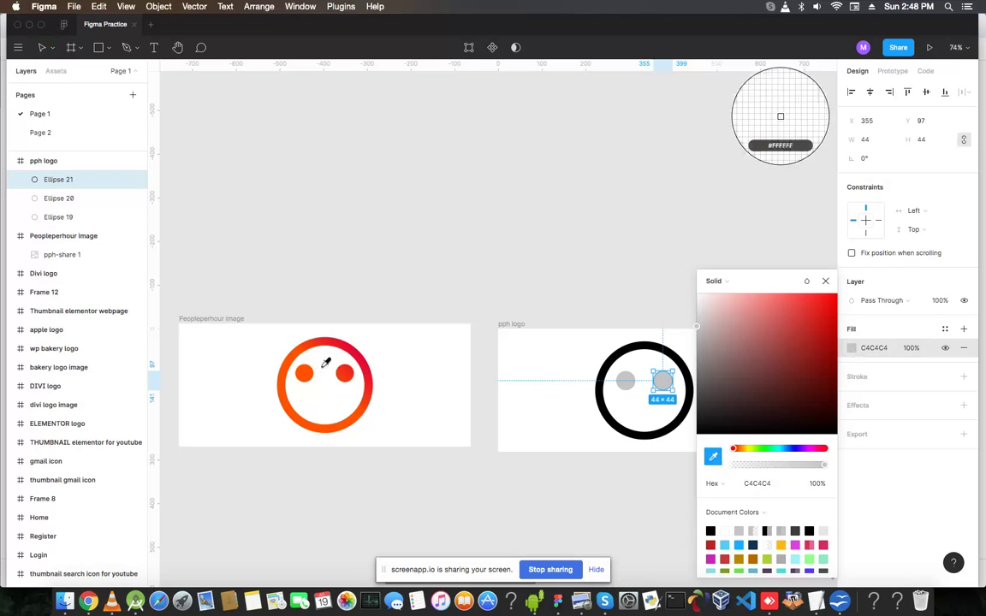
click(349, 370)
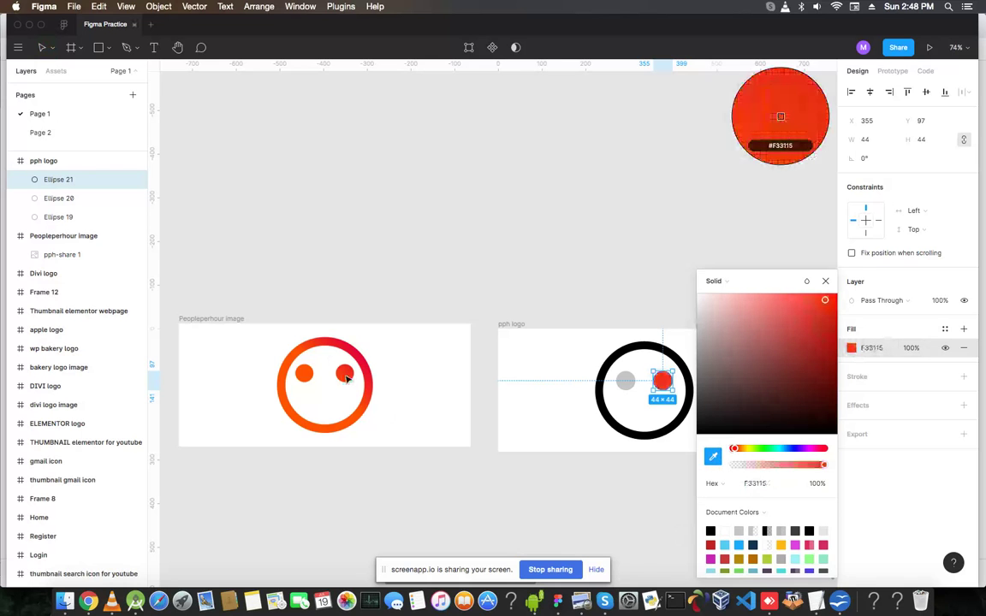
click(825, 281)
Colour the left eye dot FE5000, sampled from the reference logo's orange
click(626, 380)
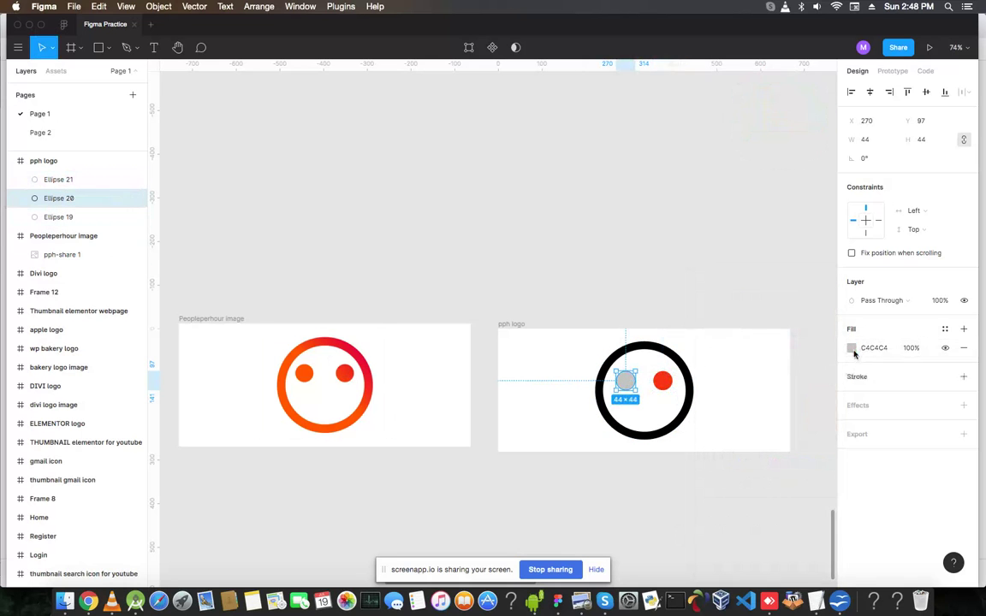
click(851, 348)
click(712, 455)
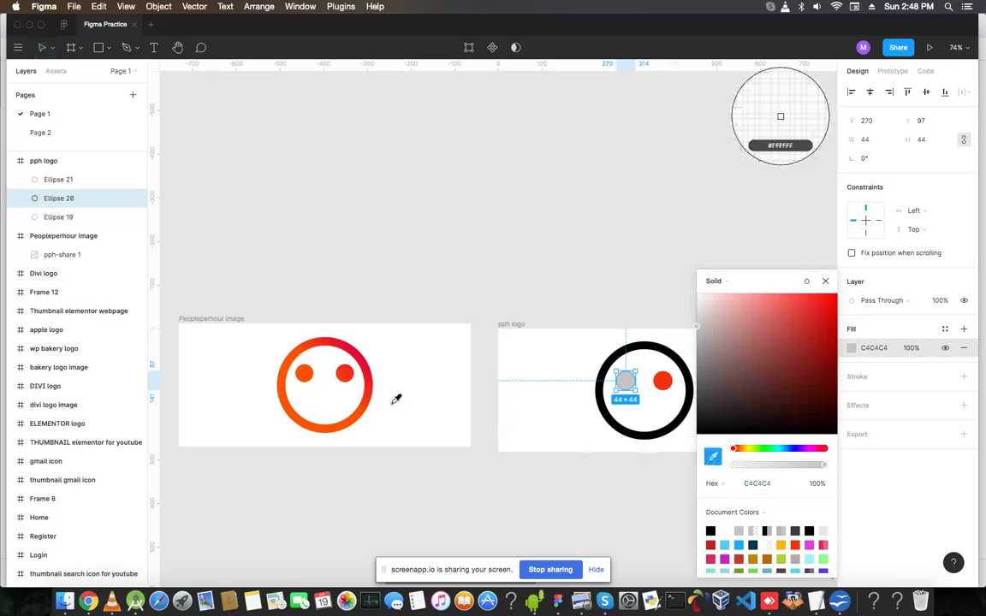
click(304, 371)
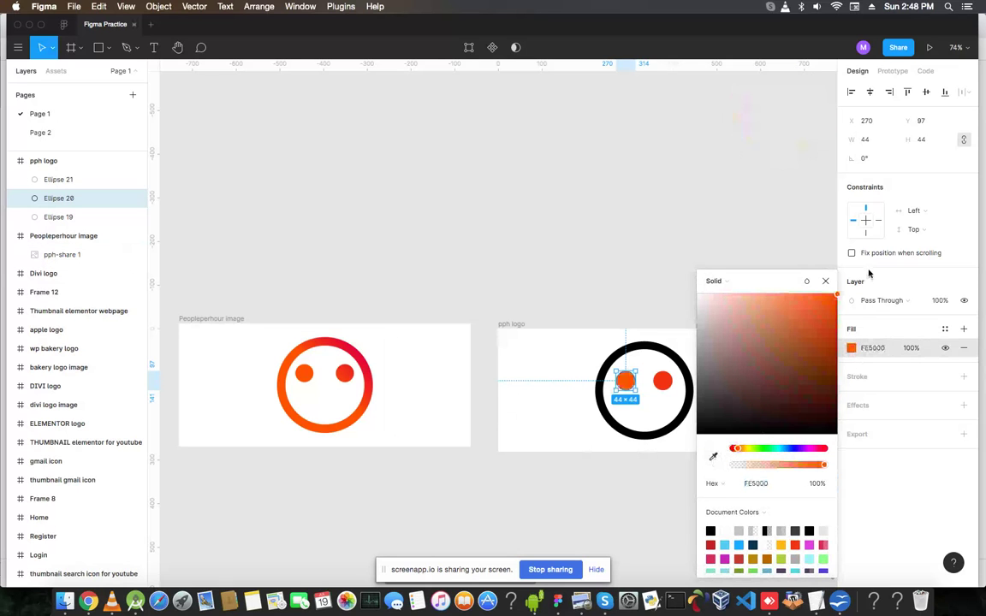
click(825, 281)
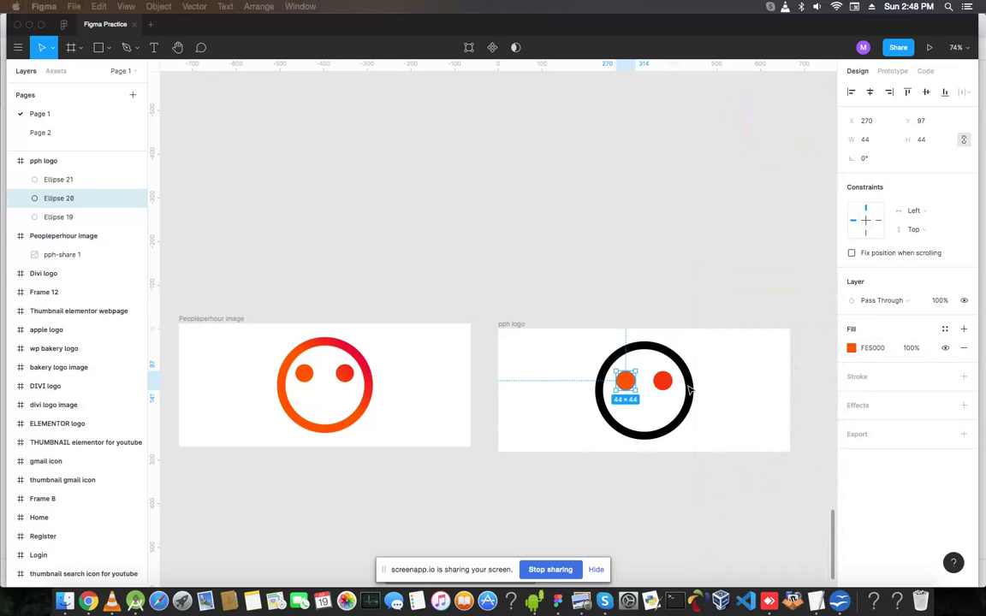
Set the ring's stroke to a Linear gradient and angle it left to right across the circle
click(695, 384)
click(851, 376)
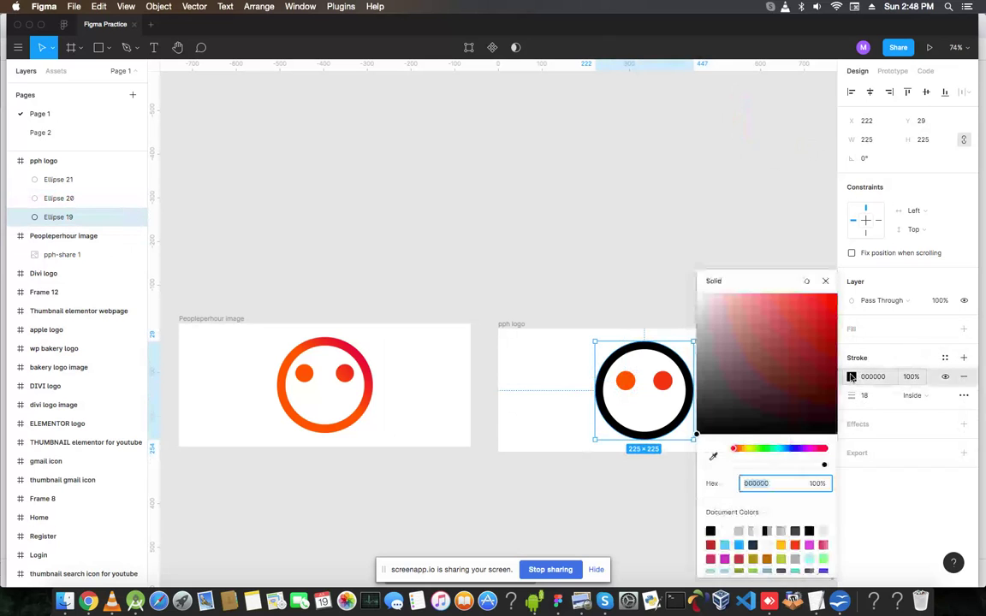
click(725, 282)
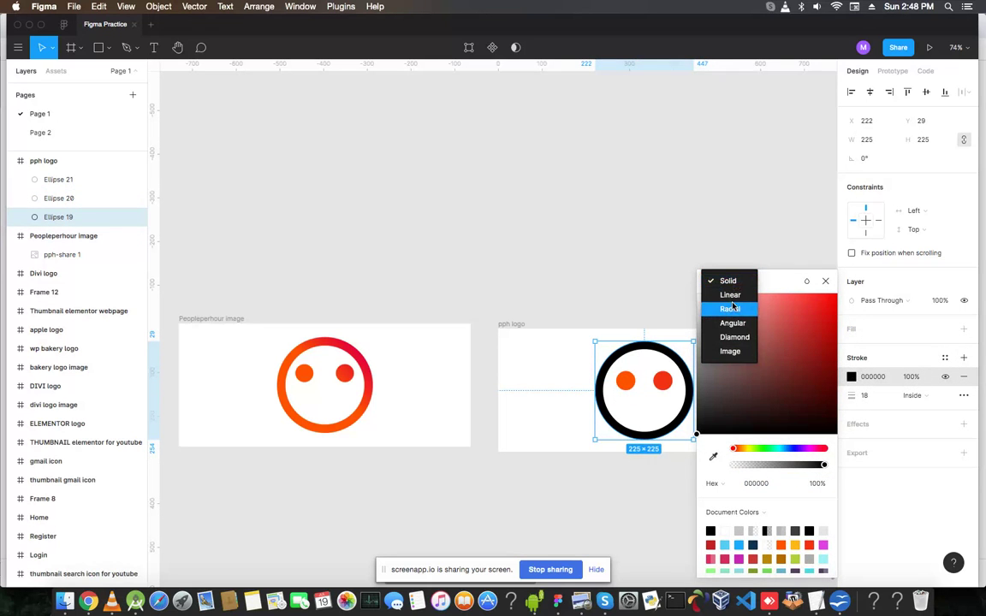
click(727, 308)
click(741, 283)
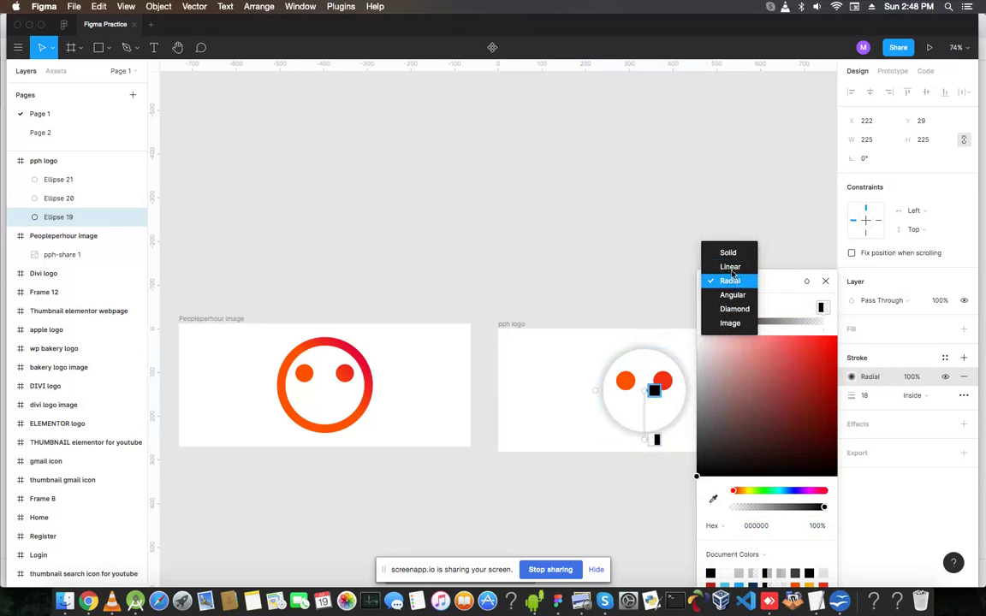
click(730, 267)
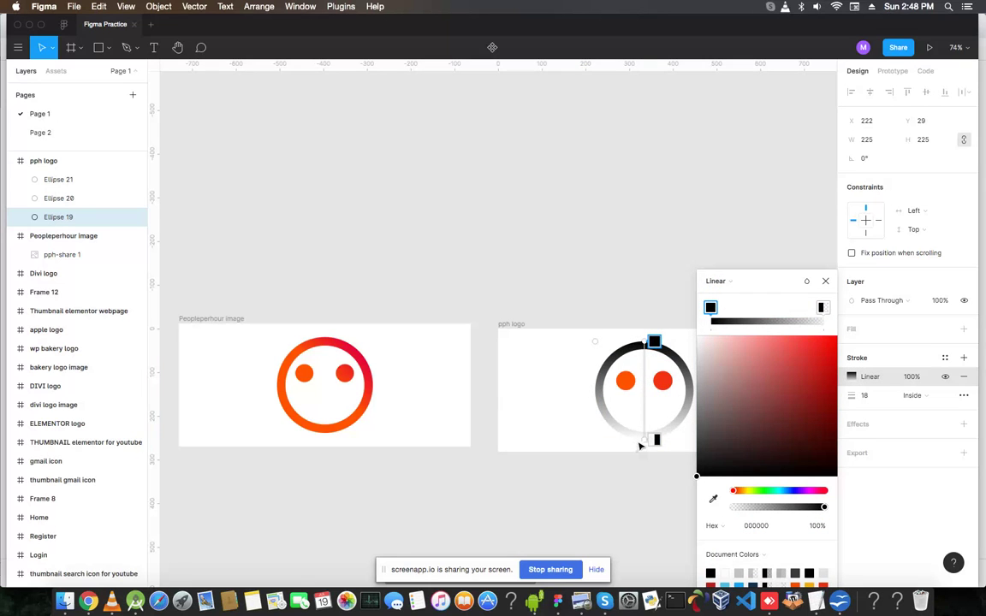
mouse_move(653, 440)
mouse_down()
mouse_move(587, 402)
mouse_move(597, 408)
mouse_up()
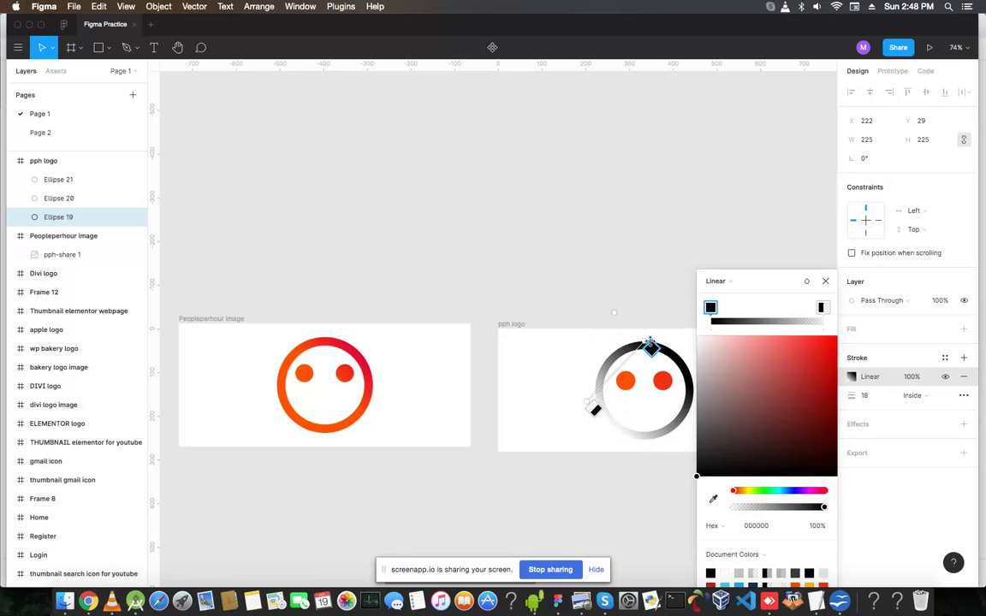
drag(651, 345, 691, 394)
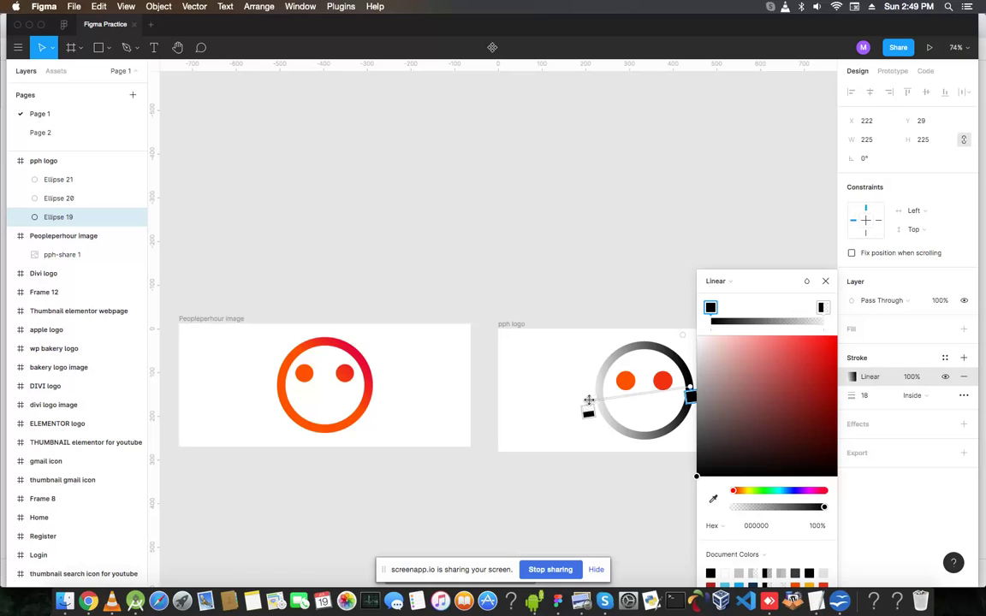
drag(589, 400, 596, 396)
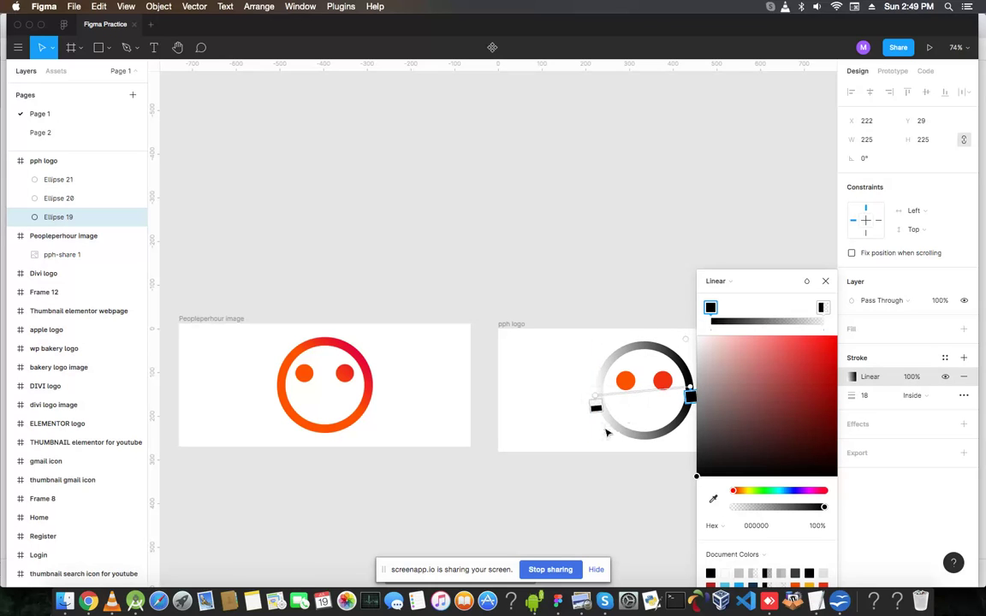
Recolour the gradient stops to orange FE5000 and red E70931 sampled from the reference ring
click(822, 307)
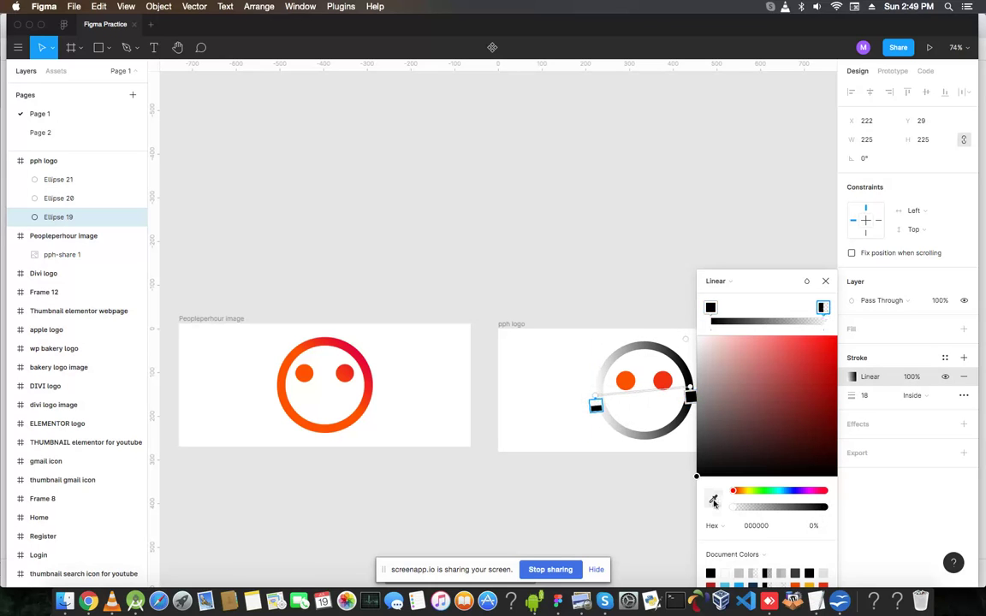
click(713, 500)
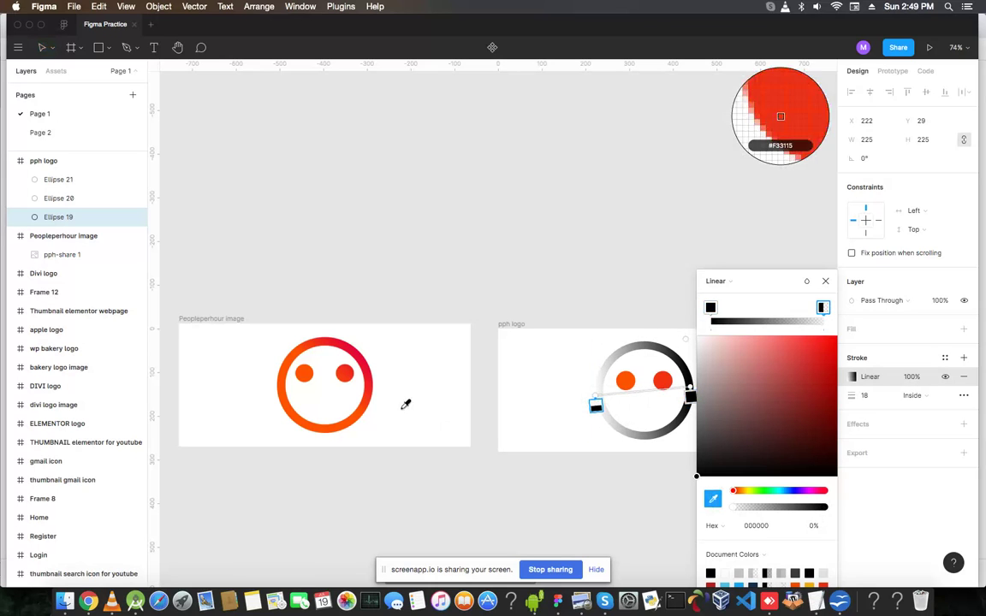
click(289, 398)
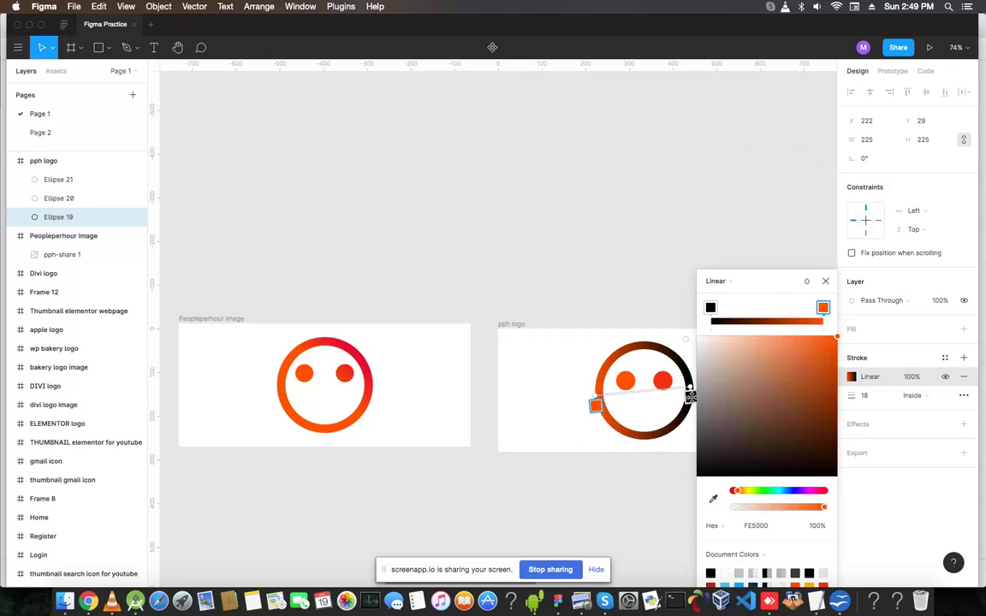
click(710, 308)
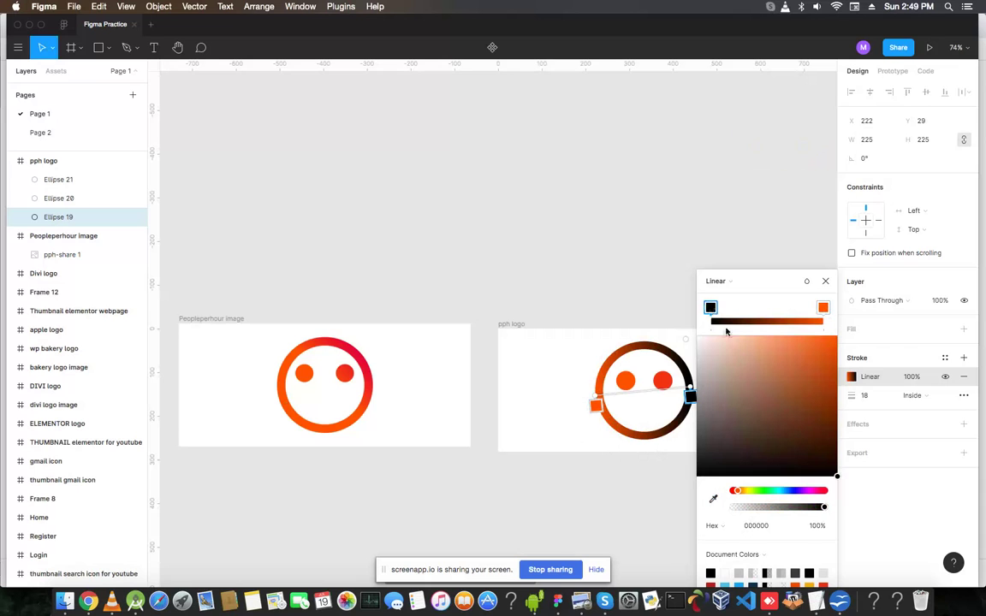
click(713, 498)
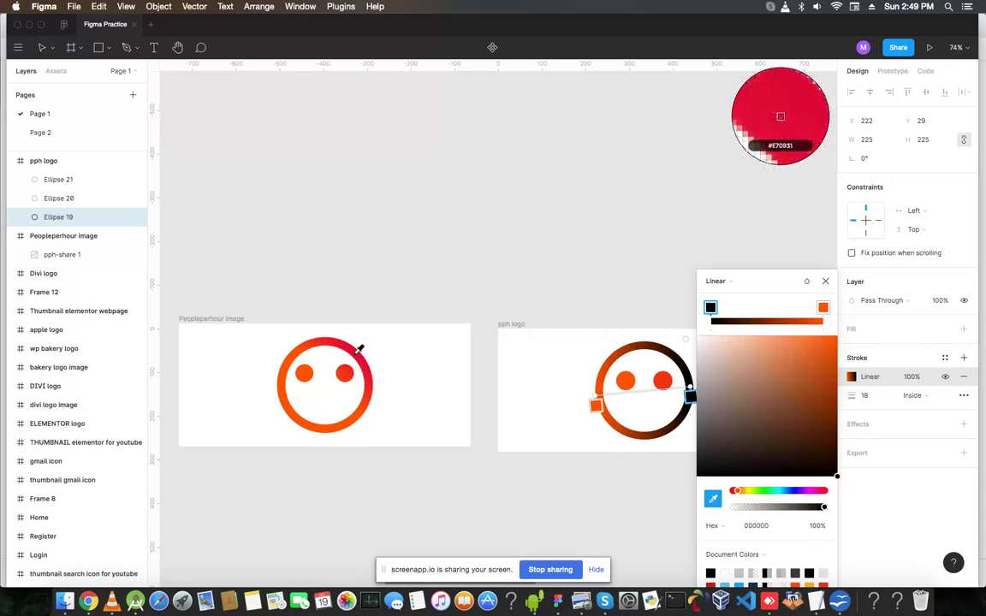
click(360, 348)
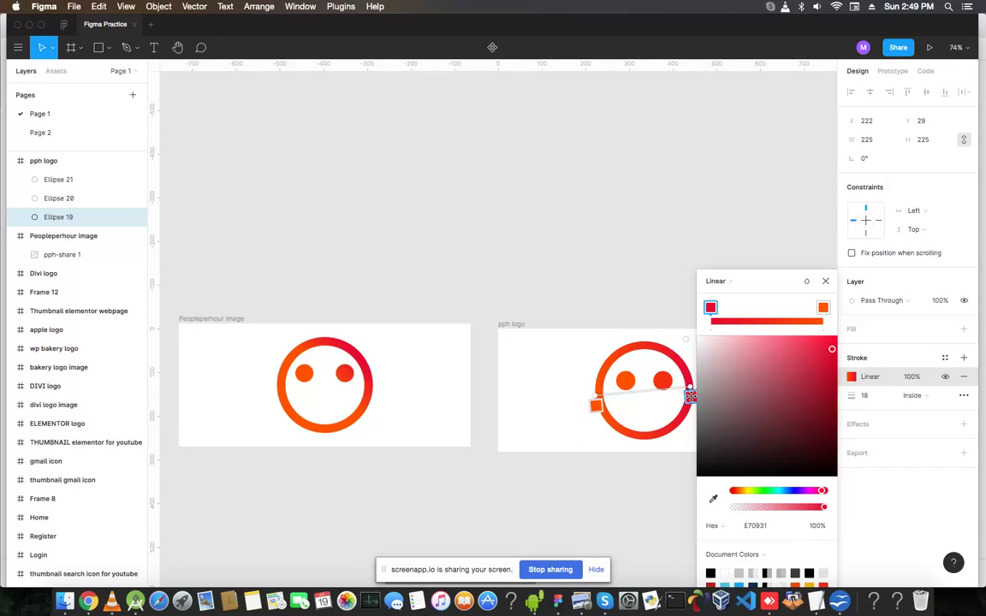
drag(690, 393, 680, 366)
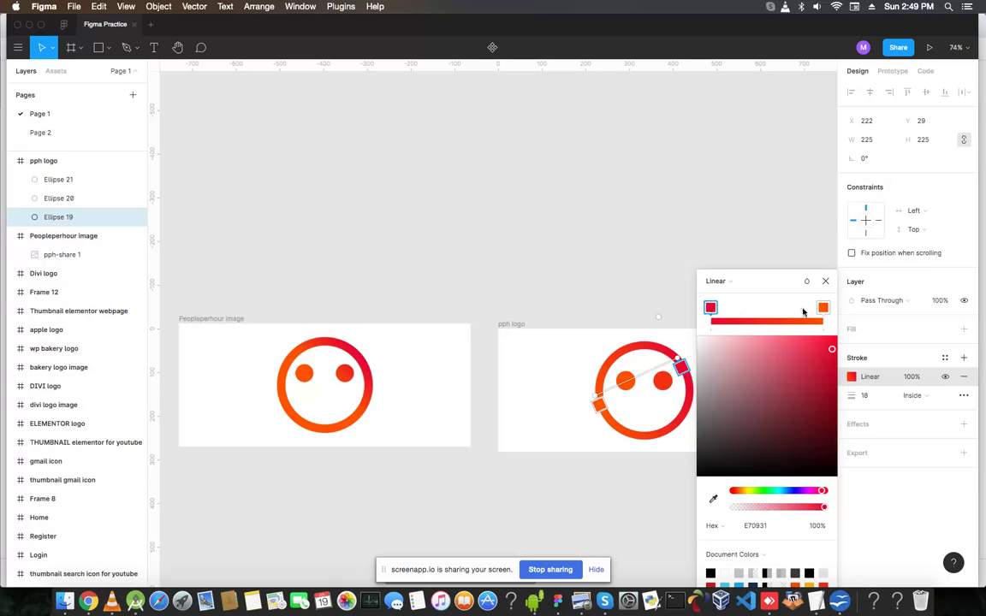
Slide the orange stop inward and tilt the red end toward the ring's upper-right edge
drag(599, 404, 603, 402)
drag(815, 307, 755, 308)
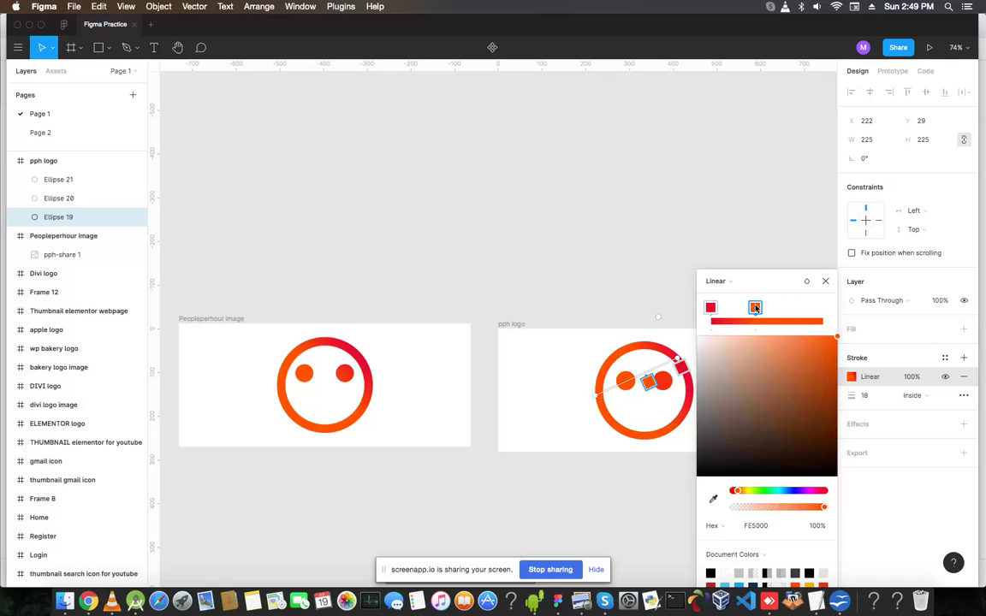
click(825, 282)
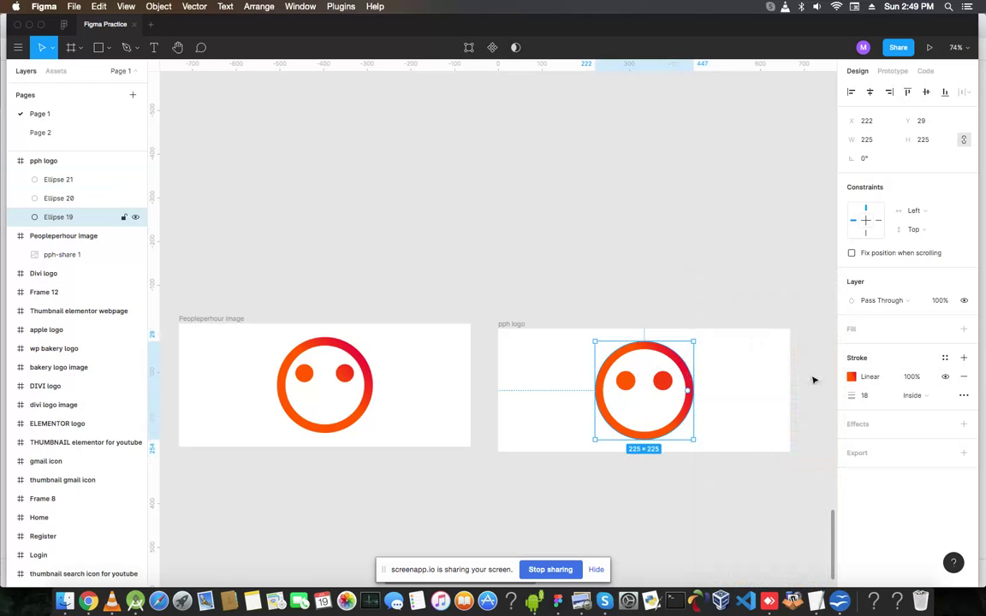
click(851, 377)
drag(678, 364, 661, 345)
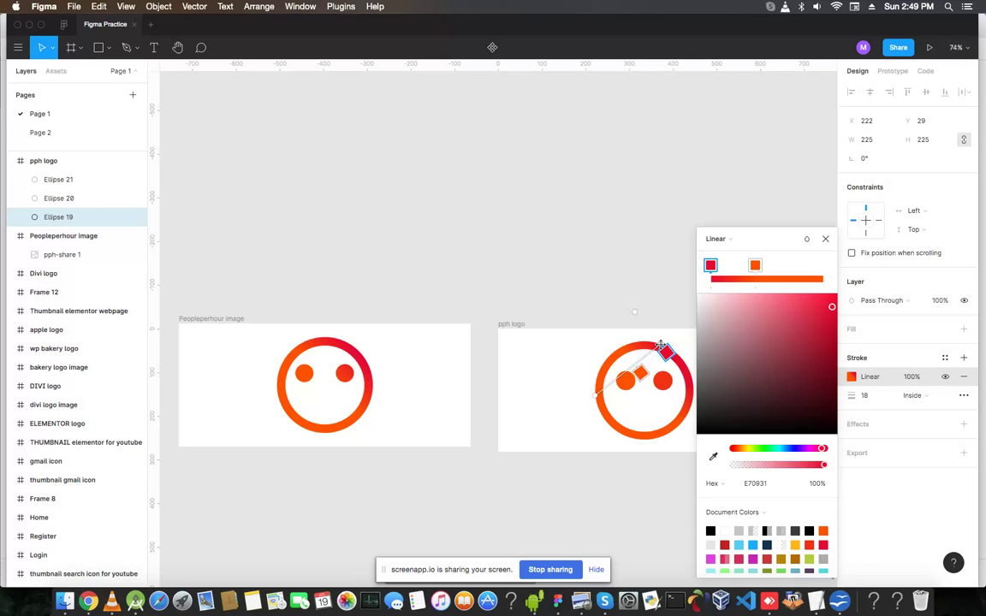
Group Ellipse 19, 20 and 21 into Group 14 inside the pph logo frame
click(825, 241)
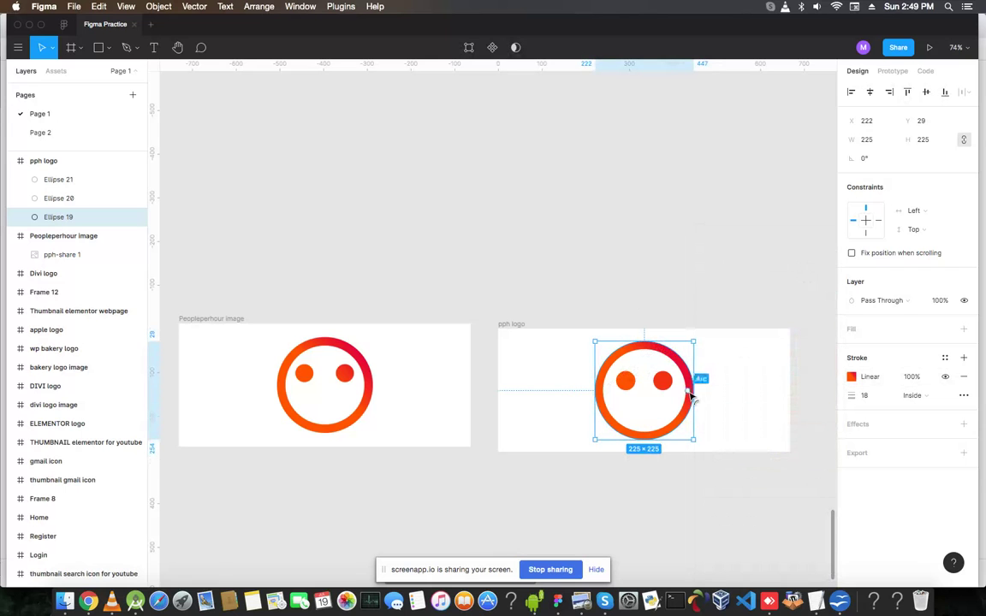
shift+click(661, 381)
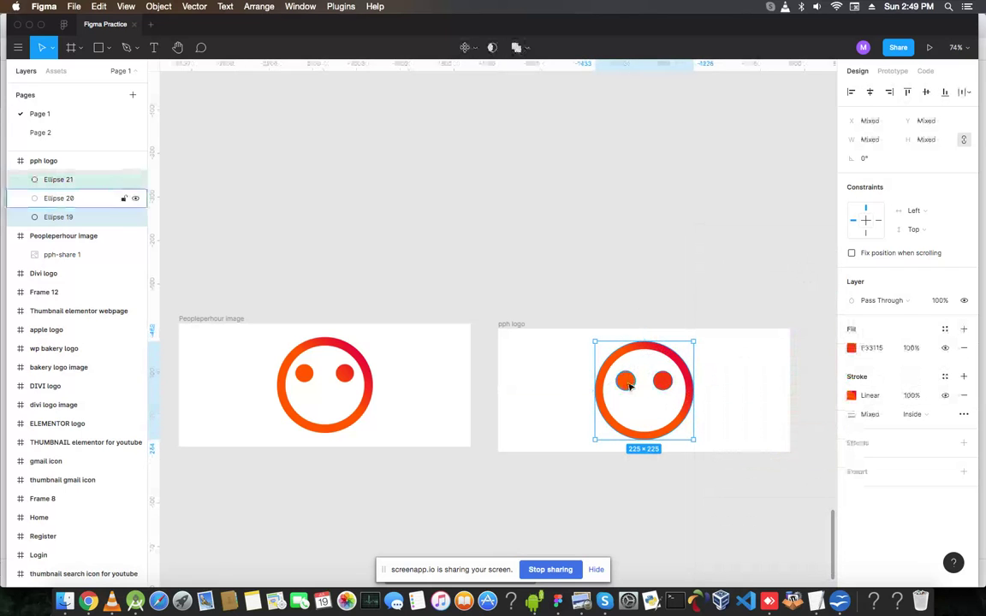
shift+click(629, 385)
shift+click(668, 432)
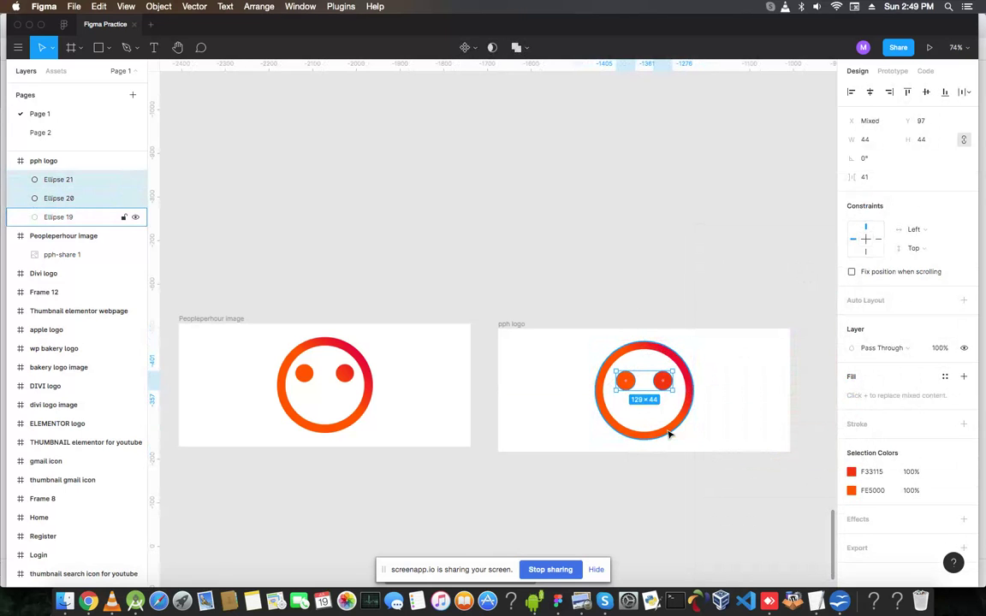
drag(716, 431, 588, 347)
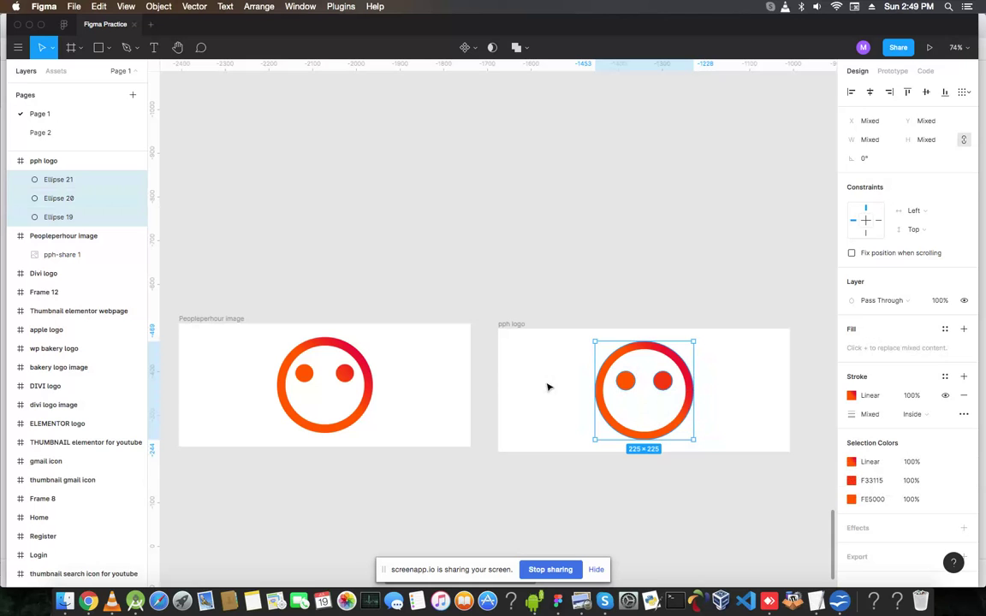
key(super+g)
click(513, 326)
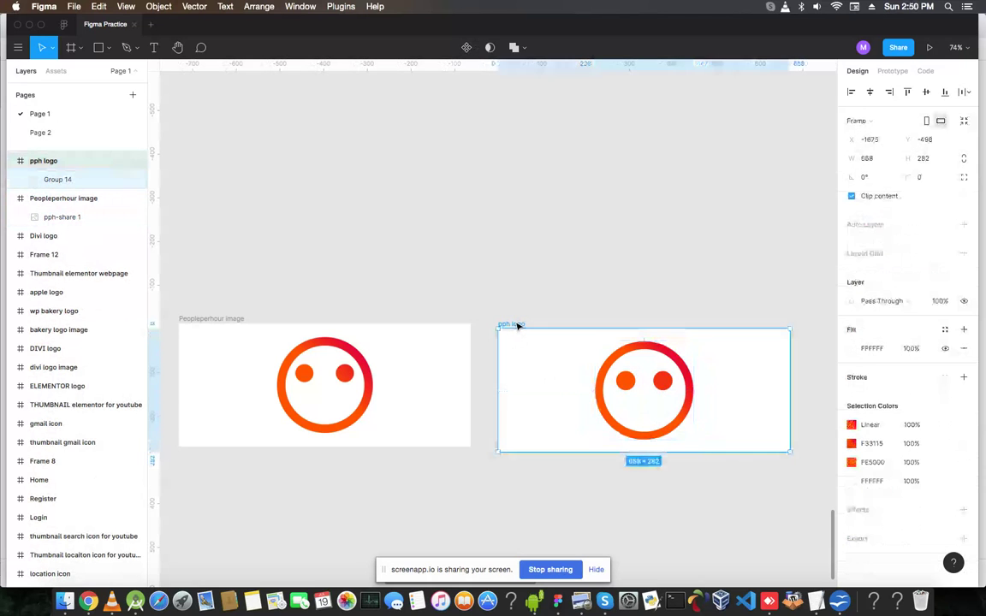
Export the pph logo frame at 1x as a PNG and save it as 'pph logo.png'
key(shift+2)
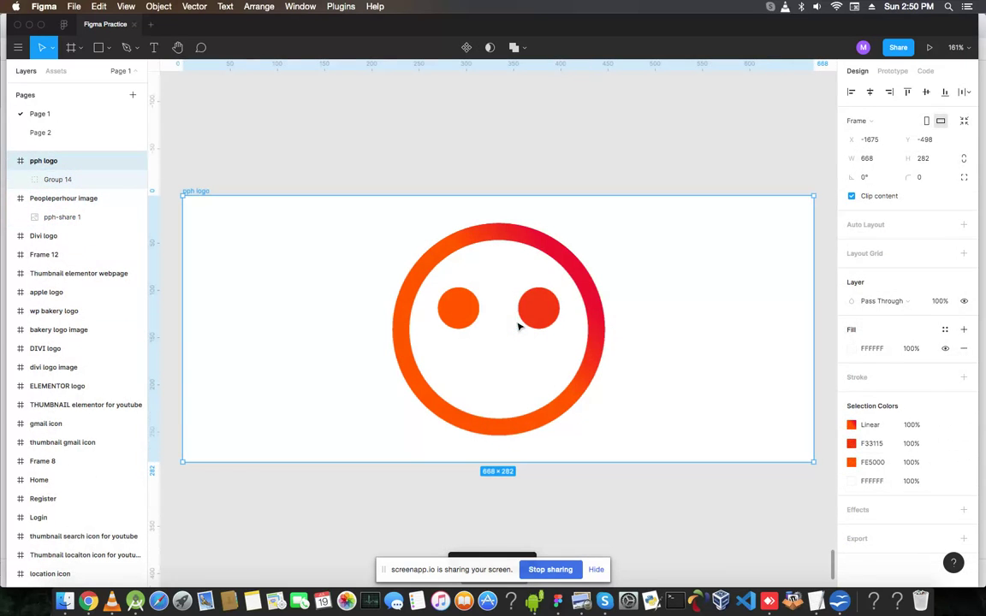
click(859, 539)
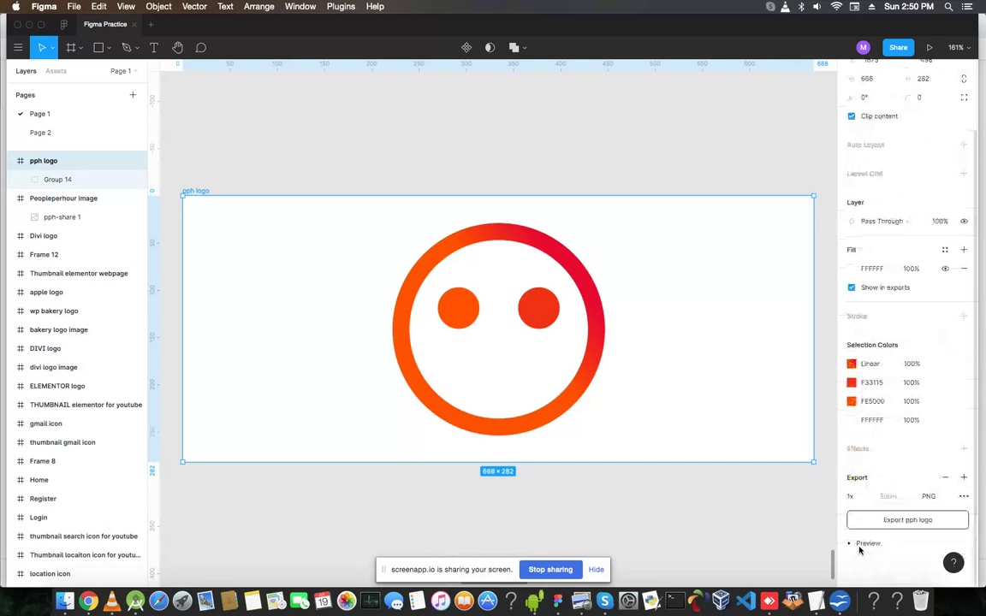
click(909, 521)
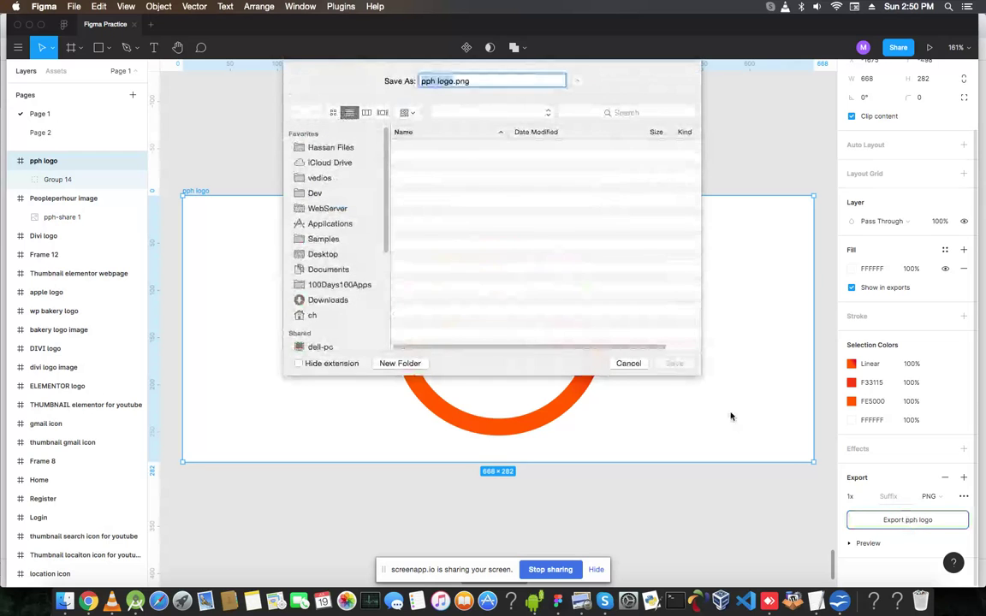
click(673, 363)
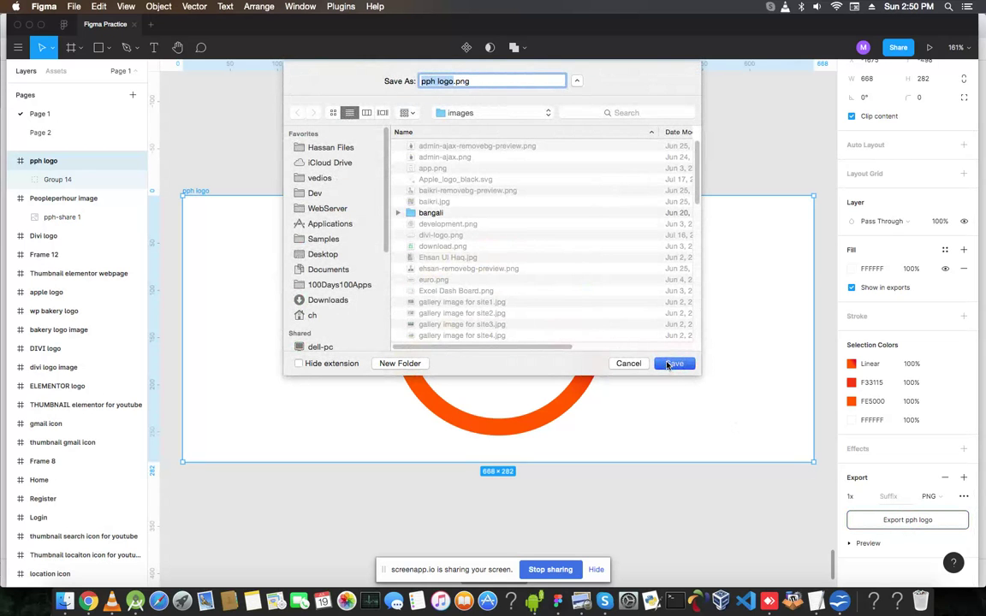